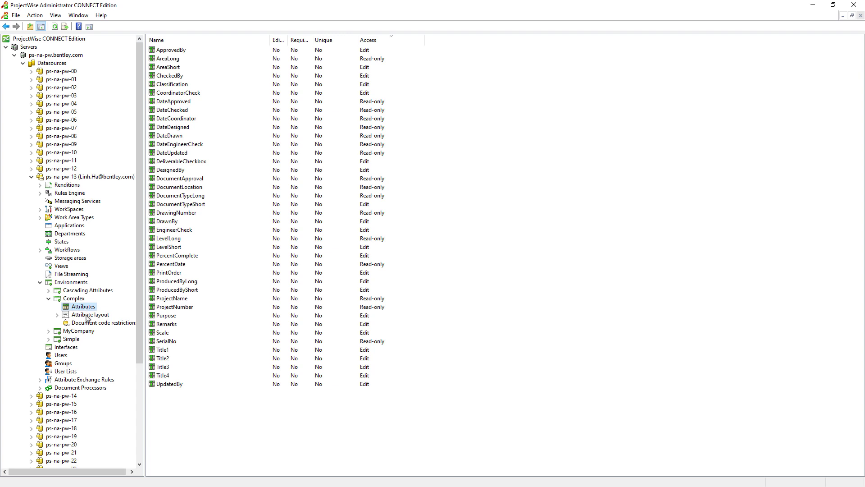
Examine the Attributes tab layouts of the Designer and Manager interfaces in the Complex environment
double_click(87, 315)
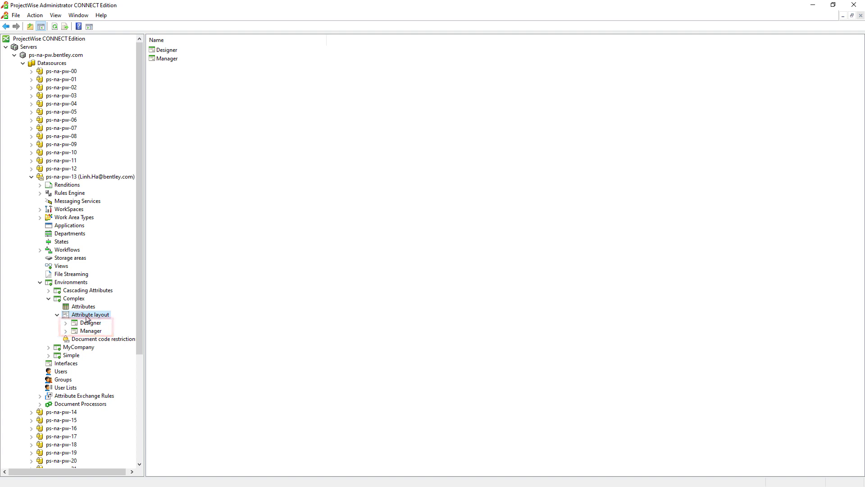
double_click(90, 323)
left_click(106, 331)
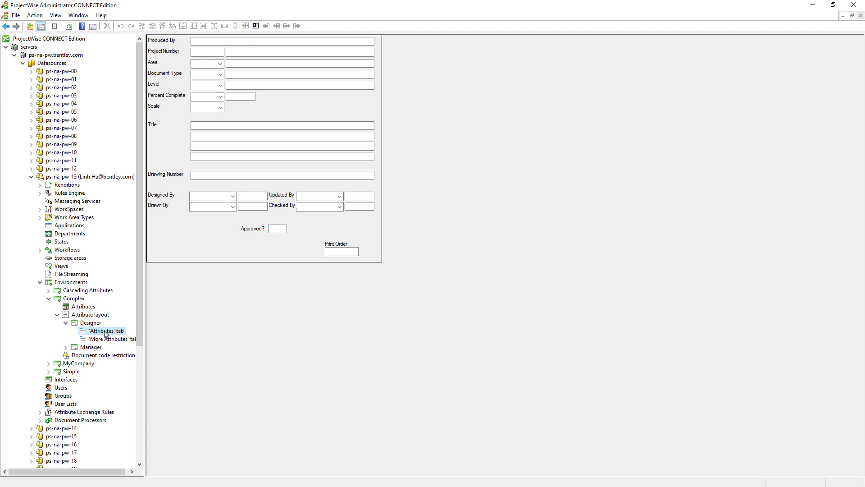
double_click(92, 347)
left_click(107, 355)
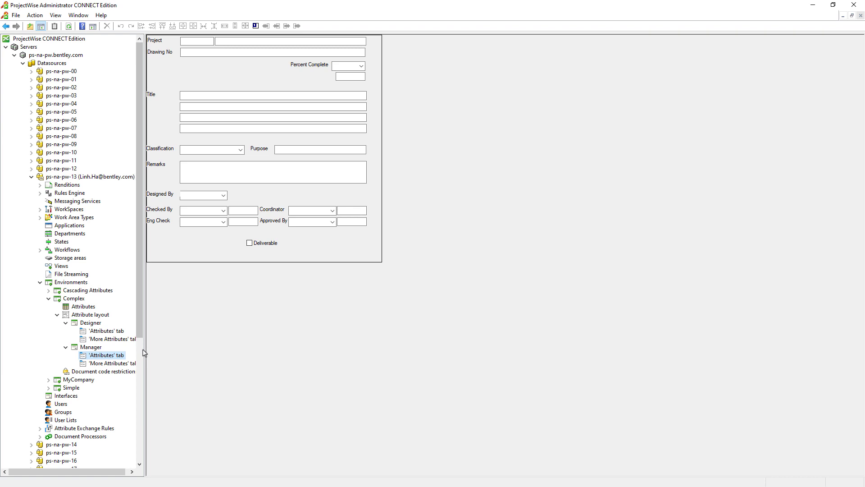
Create a new interface named Standard in the ps-na-pw-13 datasource
left_click(75, 396)
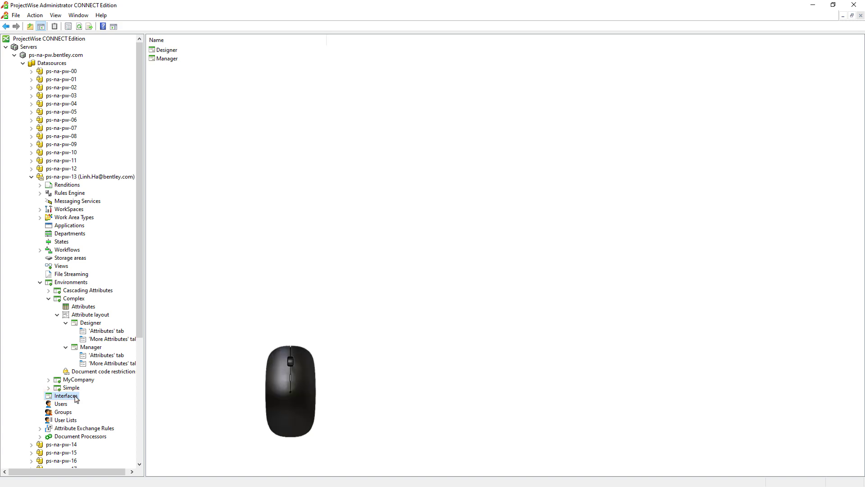
right_click(76, 398)
mouse_move(117, 402)
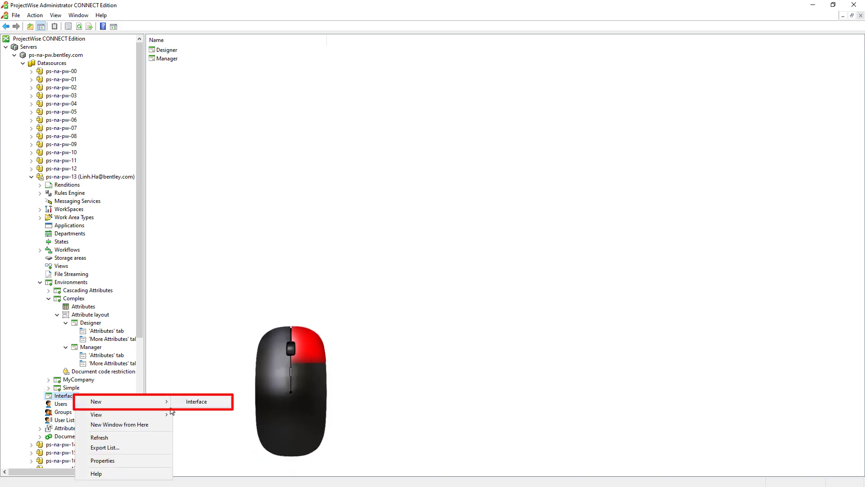
left_click(204, 402)
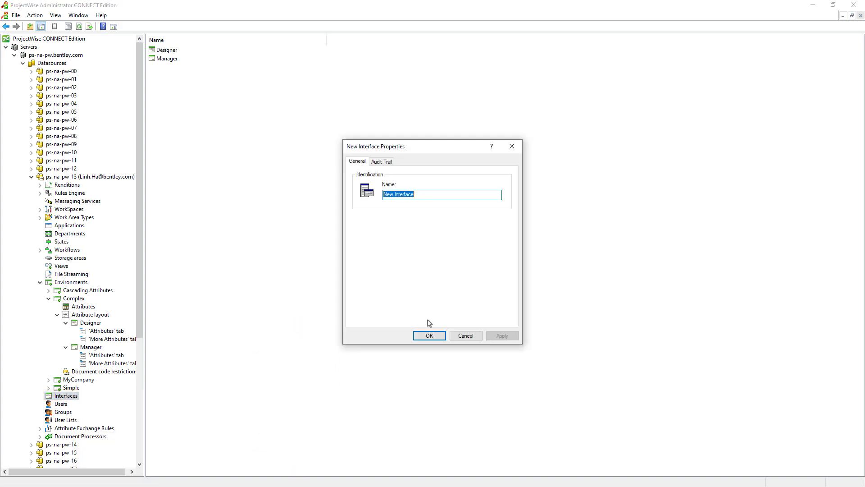
type("Standard")
key("Return")
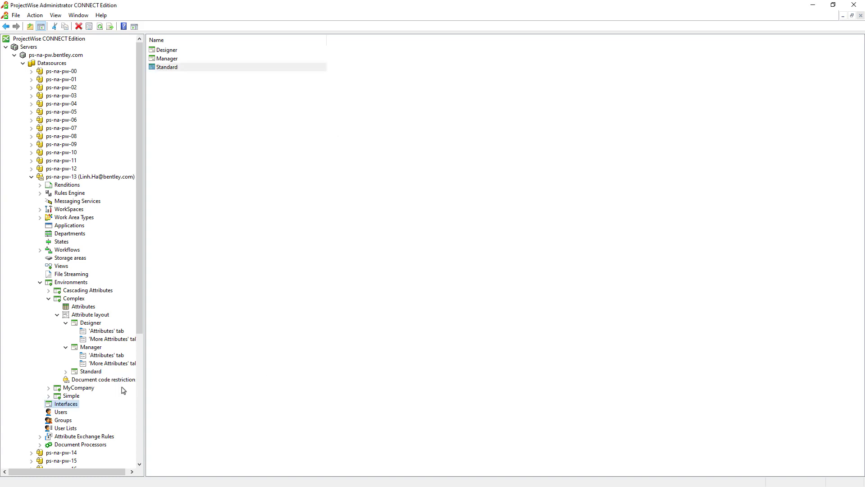
Expand the MyCompany environment's attribute layout and inspect both tabs under its Standard interface
double_click(91, 390)
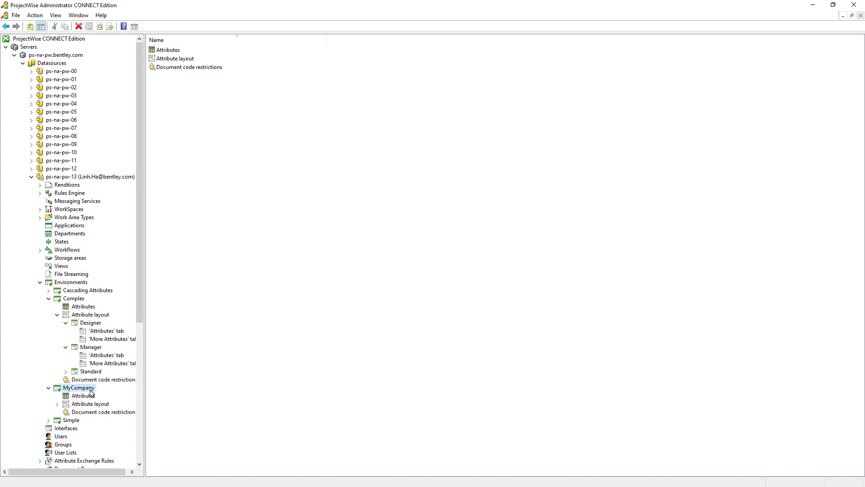
double_click(98, 405)
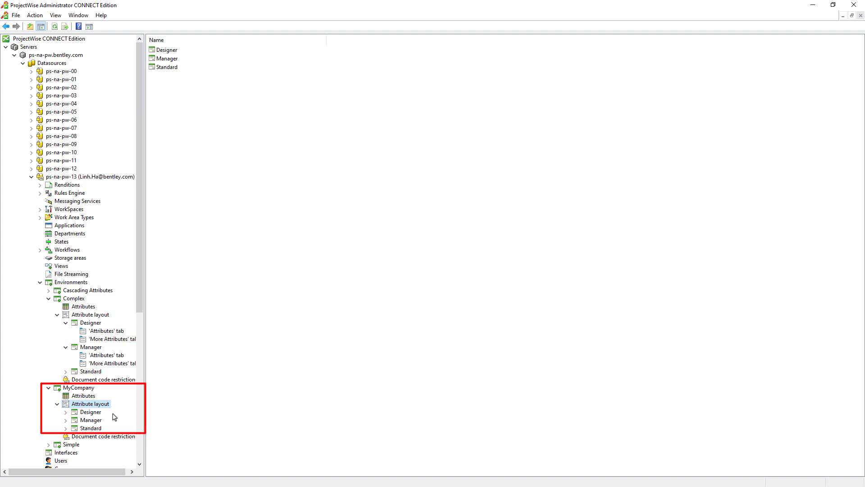
double_click(99, 429)
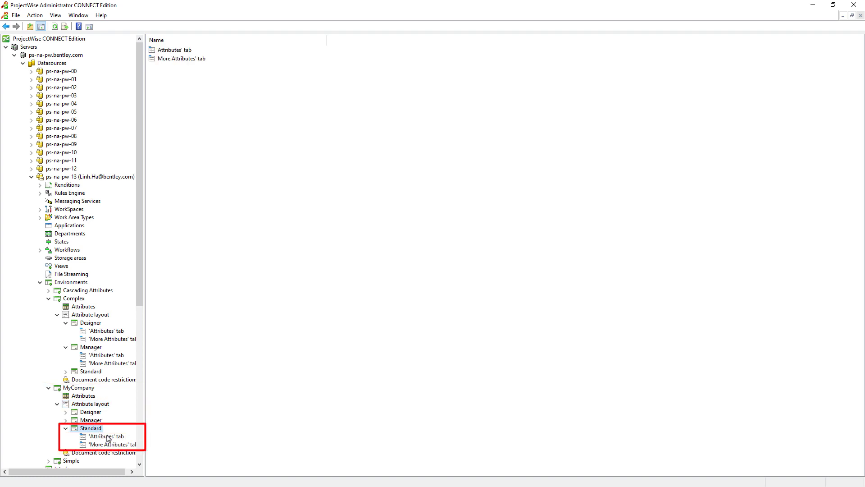
left_click(108, 437)
left_click(115, 444)
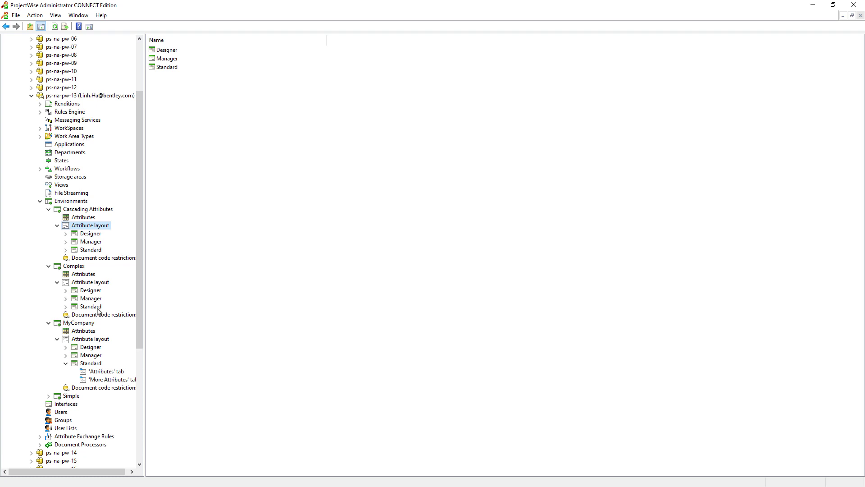
Compare the graphical layout area of MyCompany's Standard 'Attributes' tab with the list view of its 'More Attributes' tab
scroll(98, 310, "down", 1)
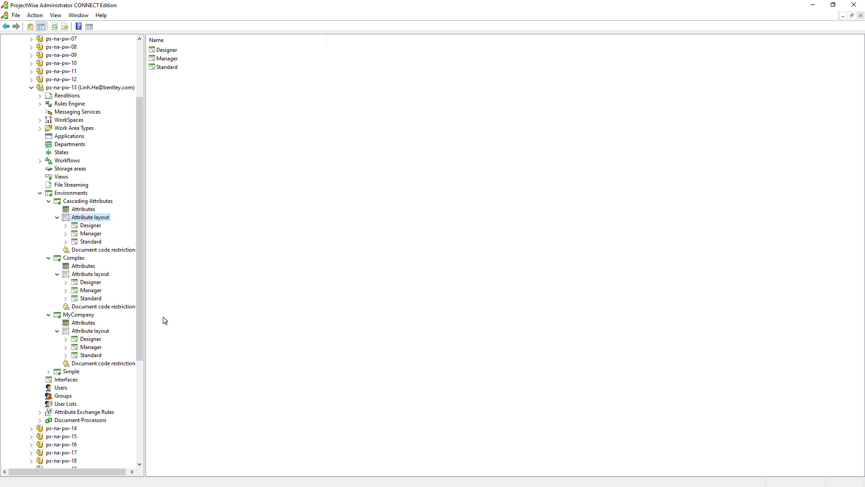
left_click(91, 316)
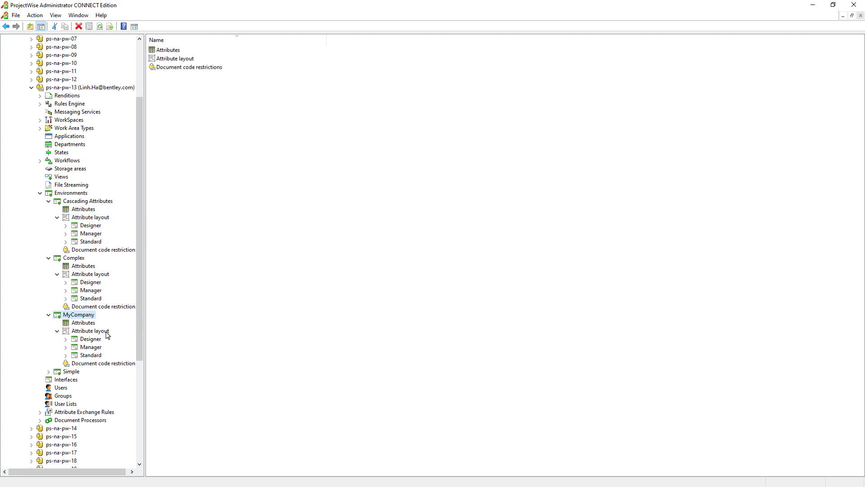
left_click(92, 356)
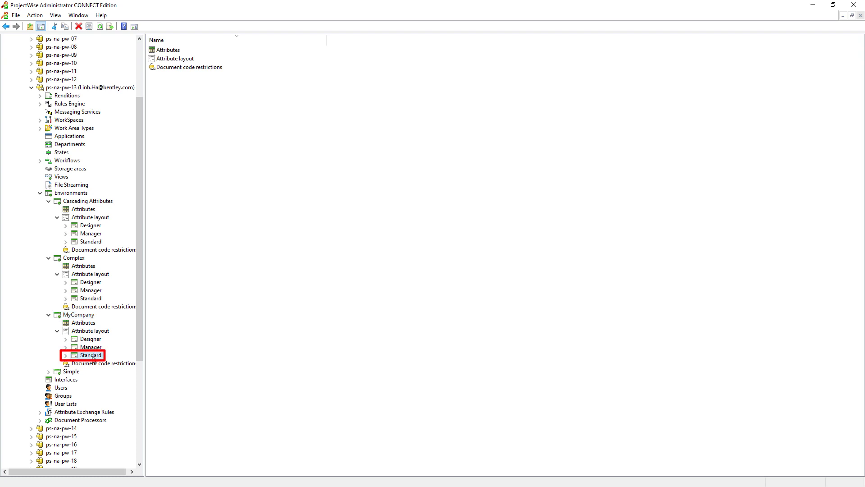
double_click(92, 356)
left_click(122, 364)
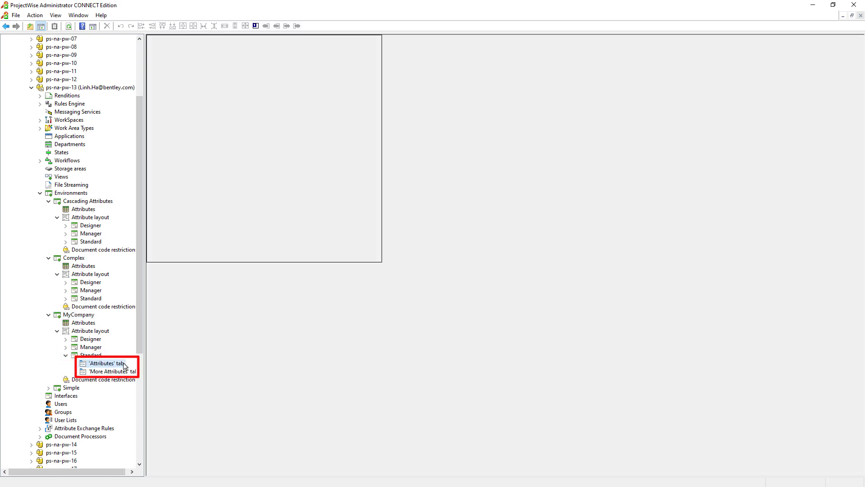
left_click(121, 372)
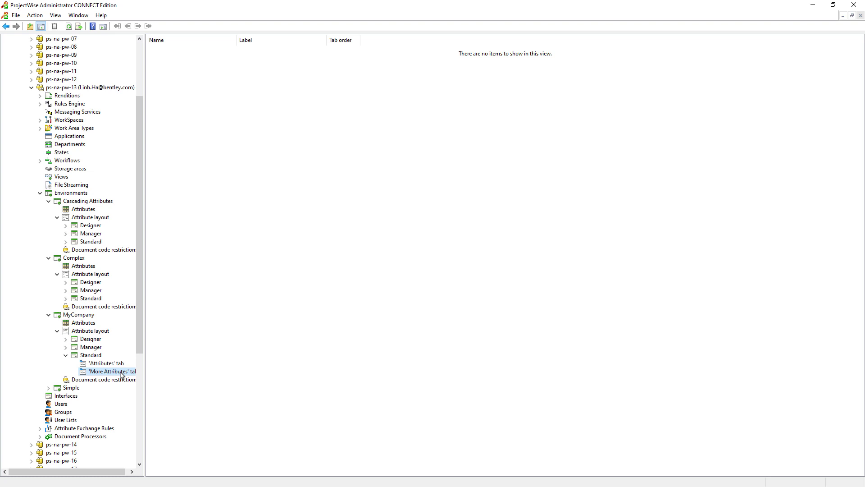
left_click(118, 366)
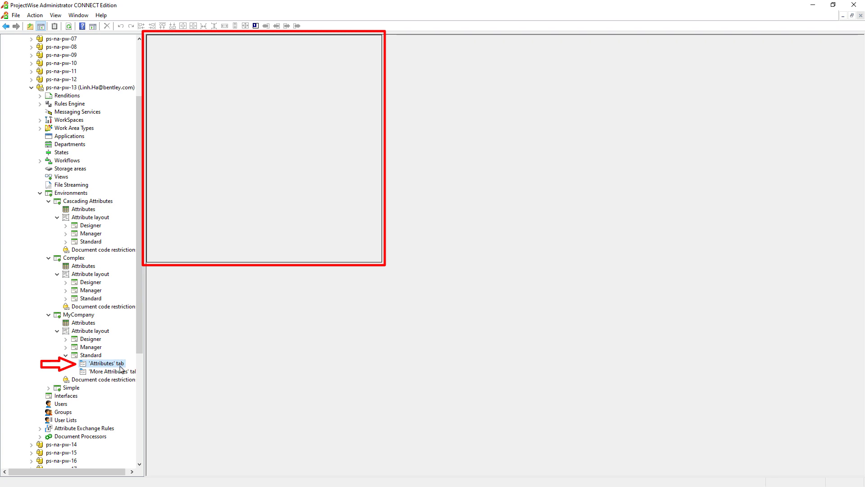
left_click(110, 373)
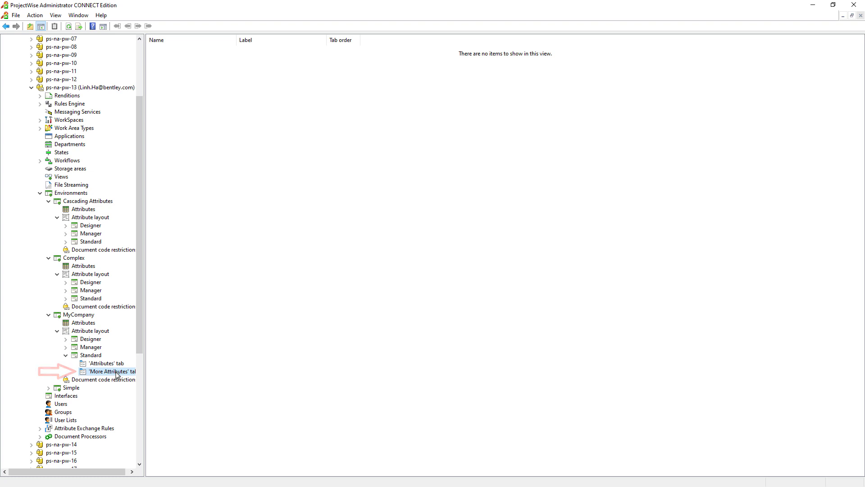
Add all attributes except Dr_Date and DrawnBy to the 'Attributes' tab of MyCompany's Standard interface
left_click(113, 364)
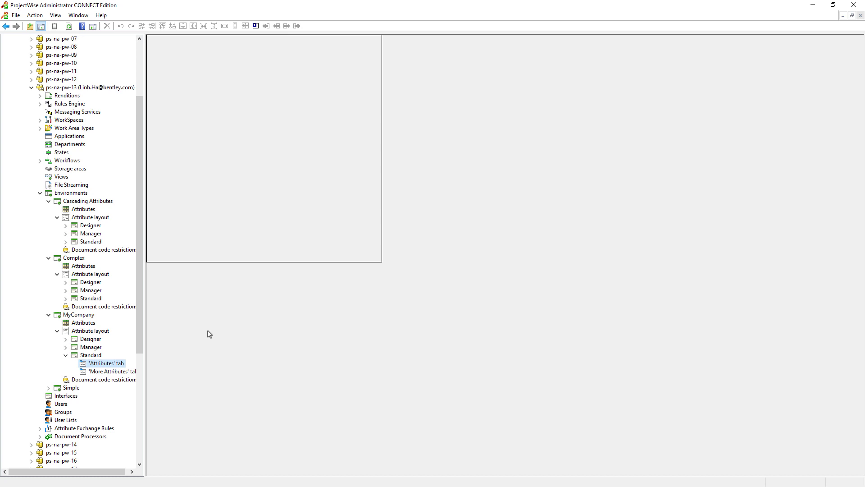
right_click(240, 205)
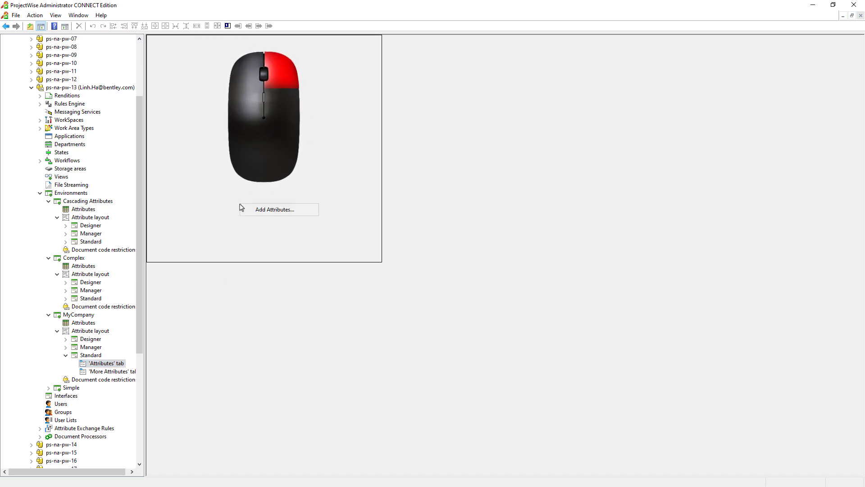
left_click(276, 209)
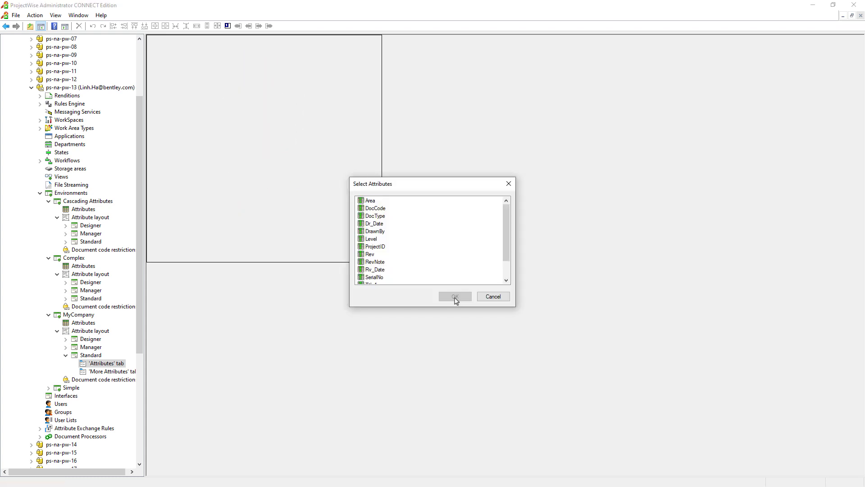
left_click(368, 201)
key("ctrl+a")
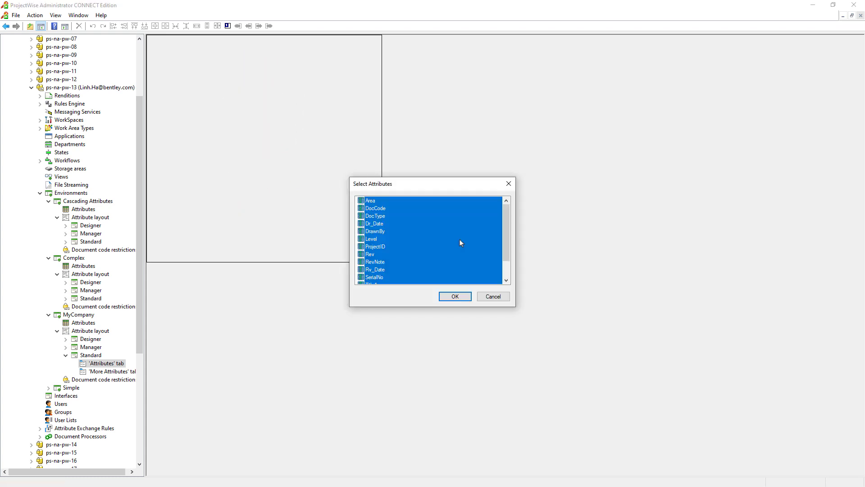
left_click(400, 225, "ctrl")
left_click(390, 233, "ctrl")
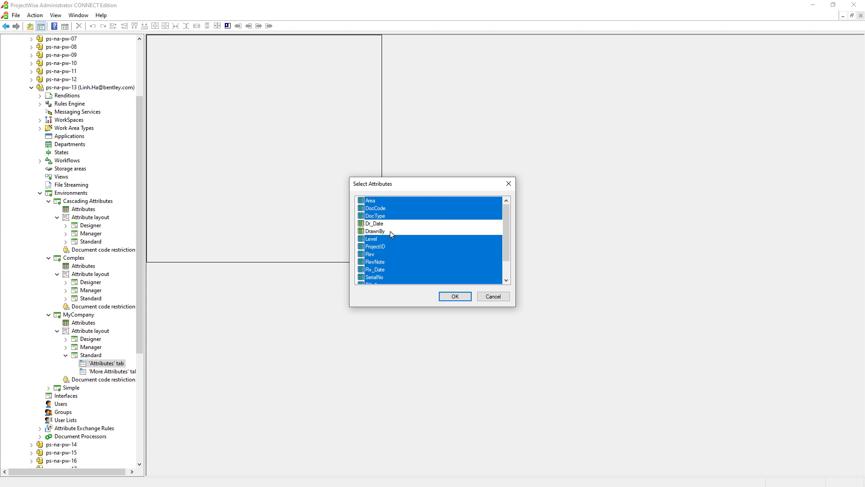
left_click(452, 297)
Add the Dr_Date and DrawnBy attributes to the 'More Attributes' tab of MyCompany's Standard interface
left_click(128, 371)
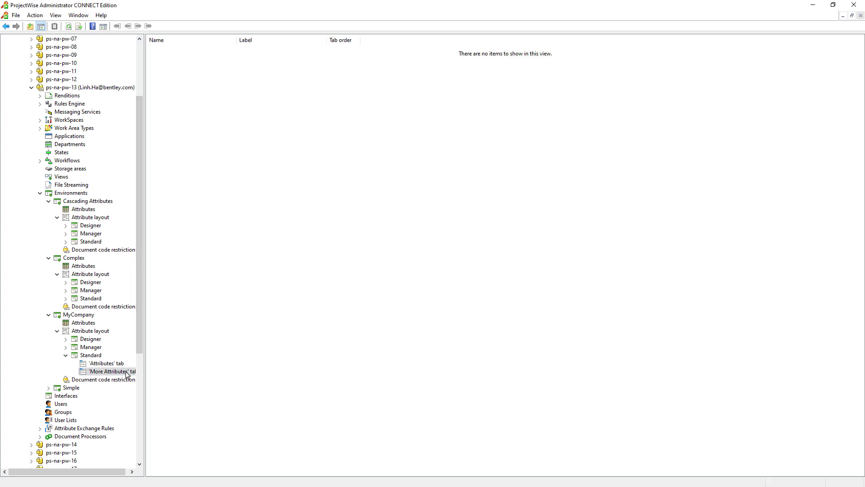
right_click(226, 301)
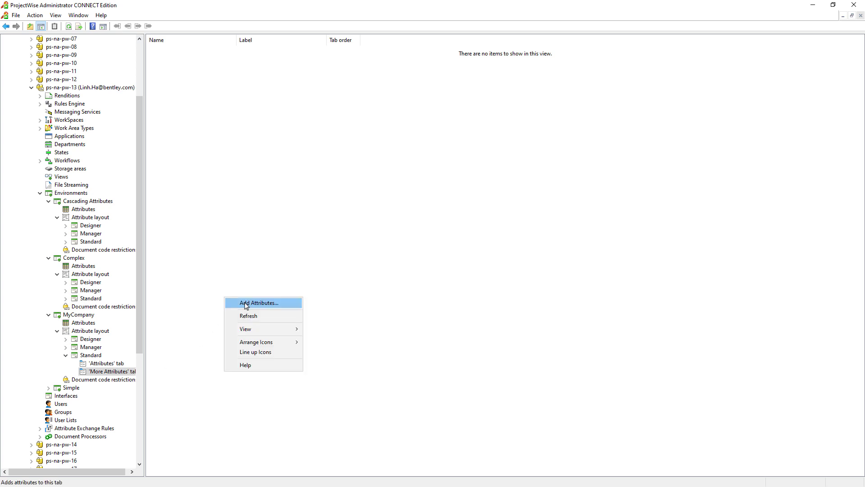
left_click(246, 304)
left_click(380, 224)
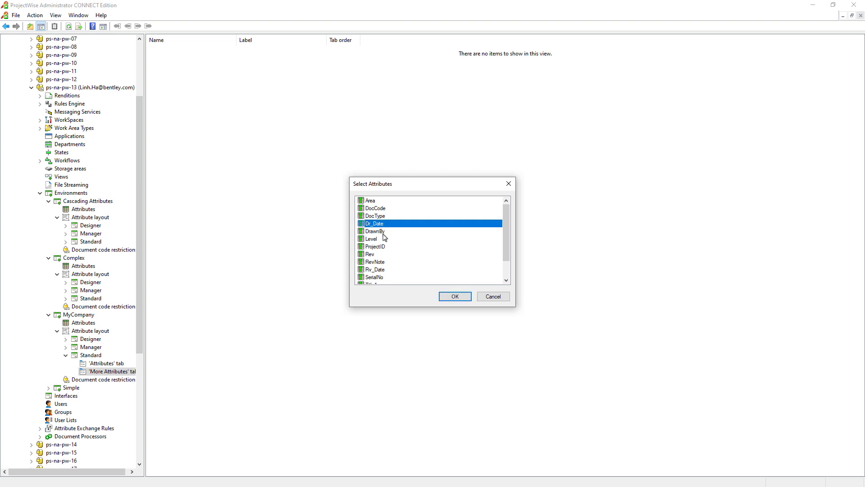
left_click(385, 232, "ctrl")
left_click(453, 296)
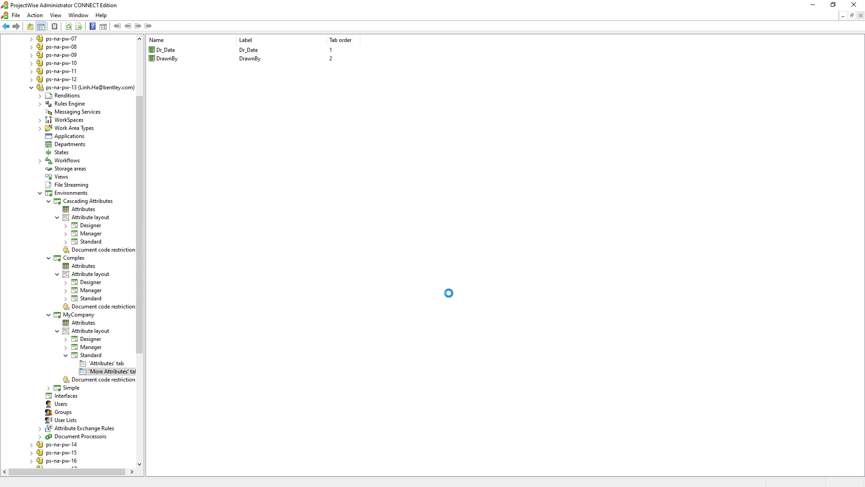
Review MyCompany's attribute list and the commands available for it, including creating a new item
left_click(83, 323)
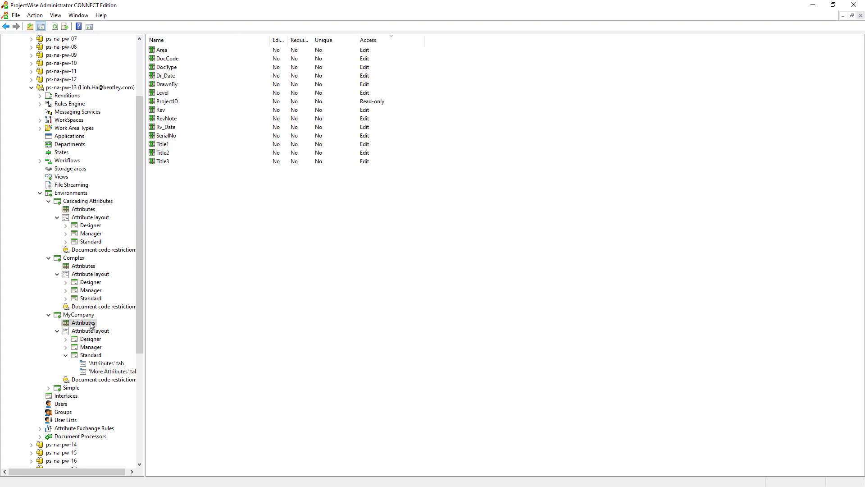
right_click(92, 324)
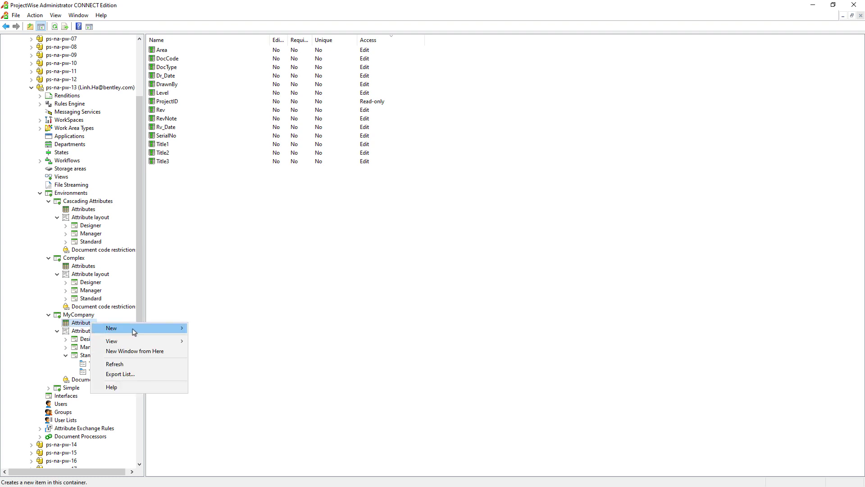
mouse_move(126, 329)
left_click(407, 308)
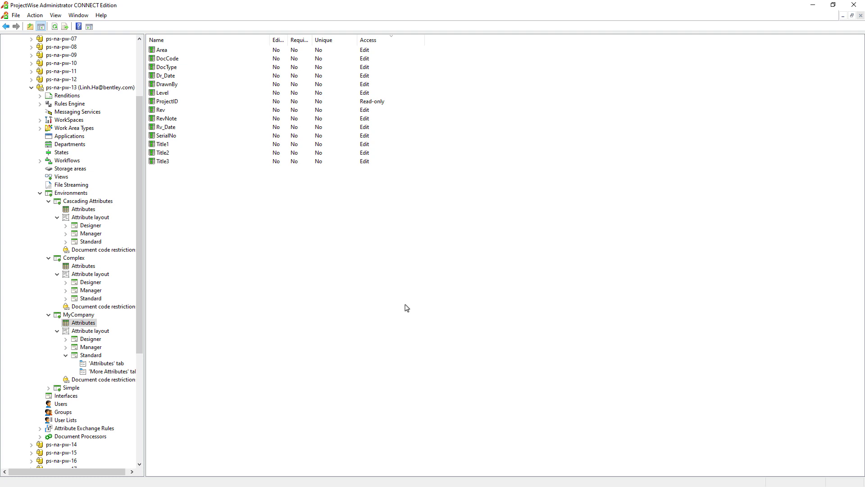
Move the Title2 and Title3 fields together to the lower-right area of the Standard 'Attributes' tab layout
left_click(111, 364)
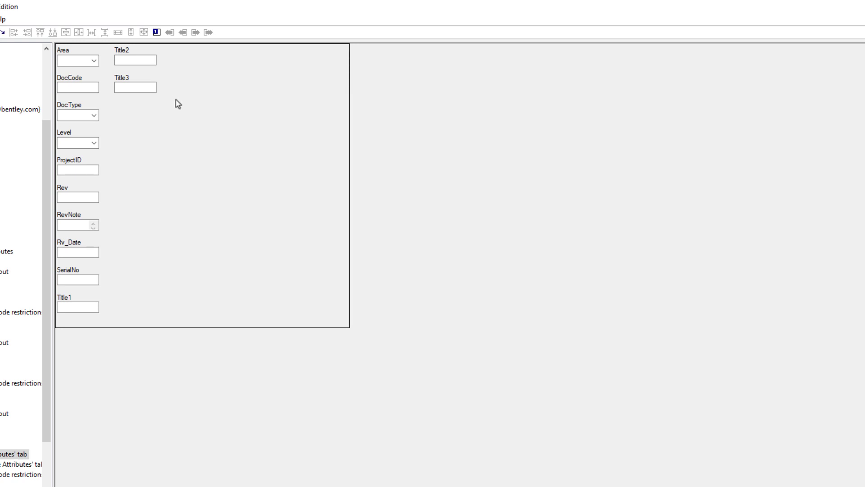
left_click_drag(174, 98, 116, 45)
left_click_drag(153, 72, 310, 299)
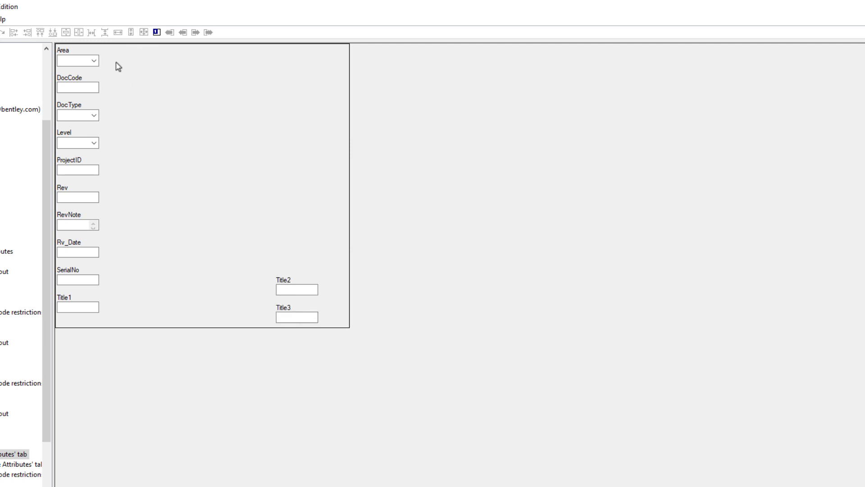
Arrange the ProjectID, Area, DocType, Level and SerialNo fields in that order in one row along the form's upper edge
left_click_drag(116, 66, 138, 70)
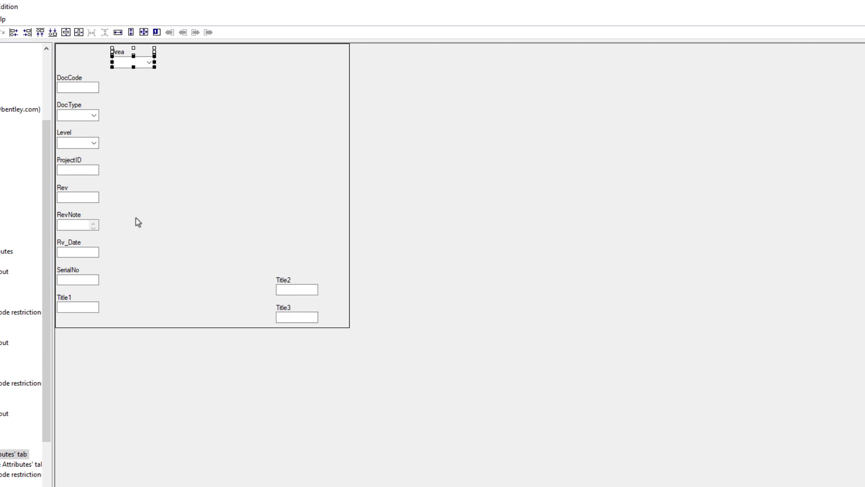
left_click(136, 220)
left_click_drag(114, 178, 79, 59)
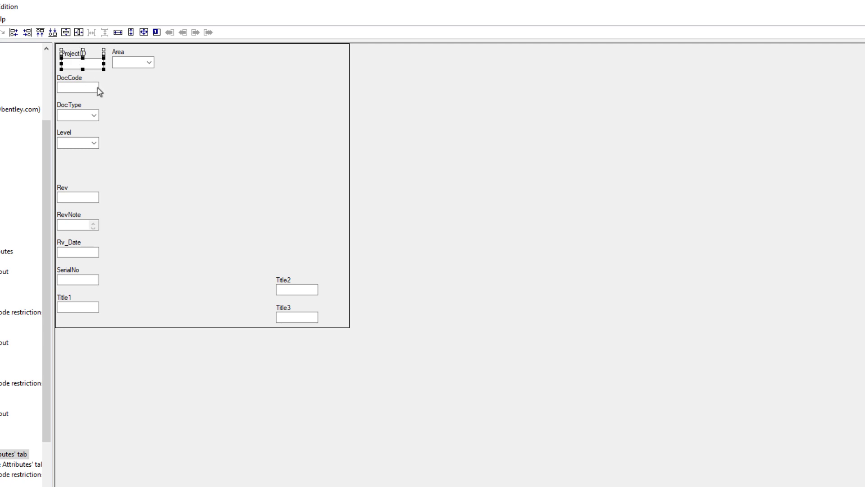
left_click_drag(118, 124, 174, 68)
left_click_drag(112, 161, 227, 64)
left_click_drag(101, 287, 273, 65)
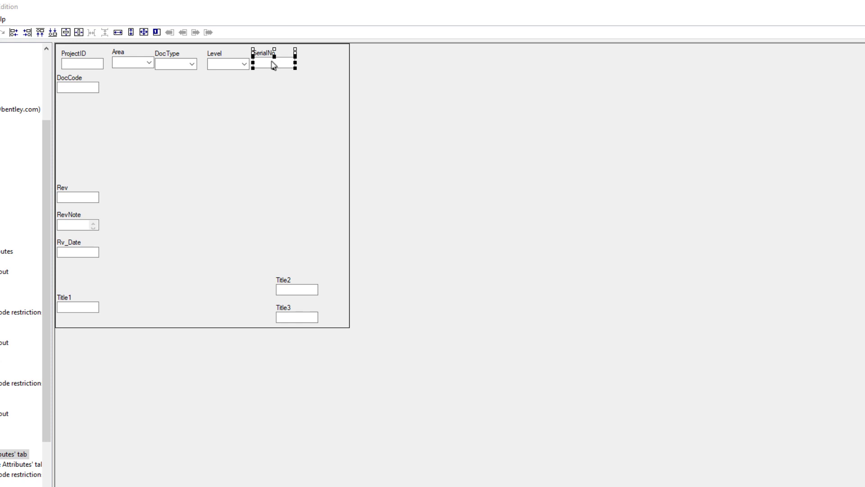
Spread the SerialNo, Level and DocType fields farther apart within the upper row, keeping each label with its box
left_click_drag(273, 65, 318, 61)
left_click_drag(229, 68, 251, 65)
left_click(176, 65)
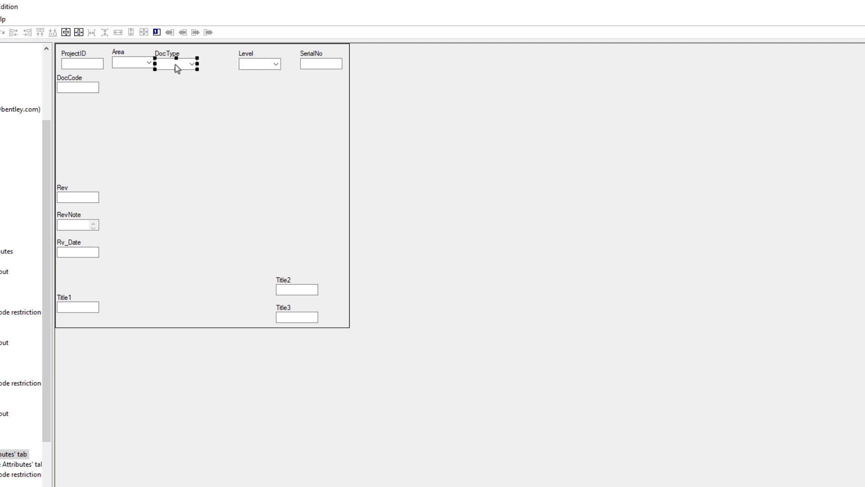
left_click(174, 56, "ctrl")
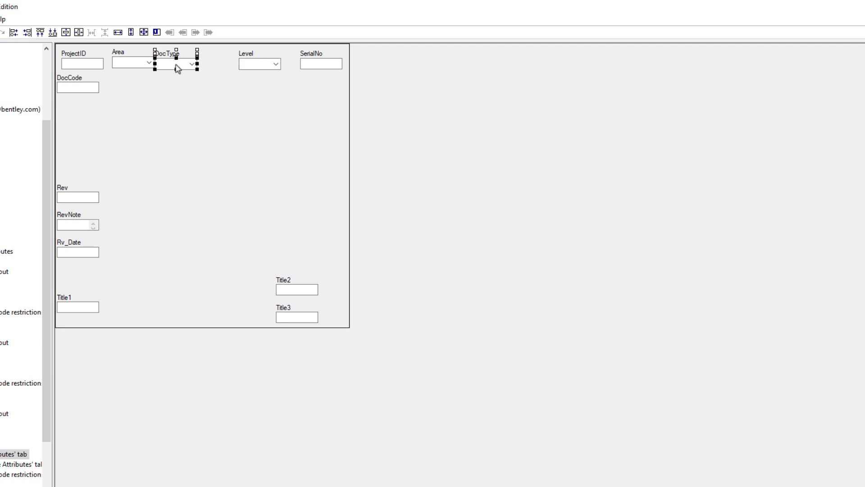
left_click_drag(177, 68, 195, 66)
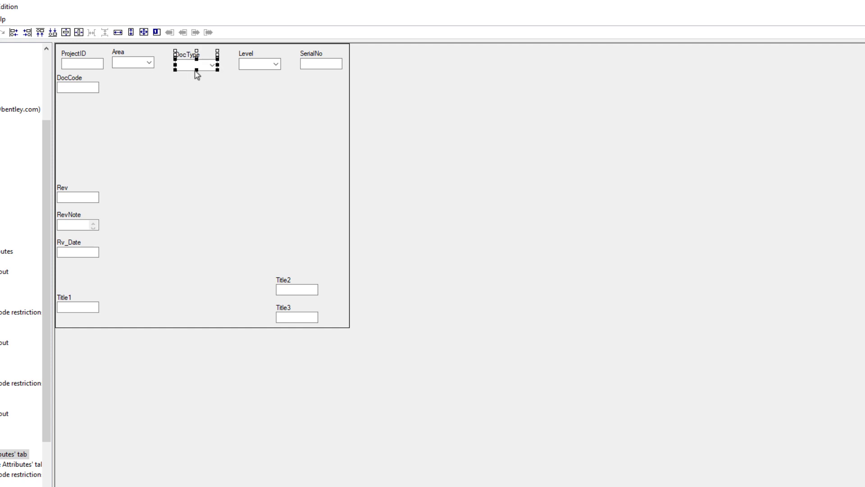
left_click(203, 93)
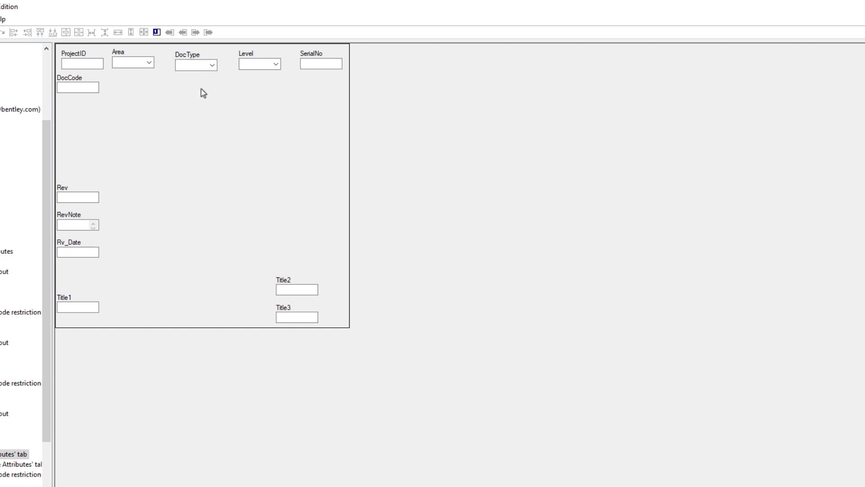
Align the tops of the SerialNo, Level, DocType and Area labels with the ProjectID label
left_click(311, 58)
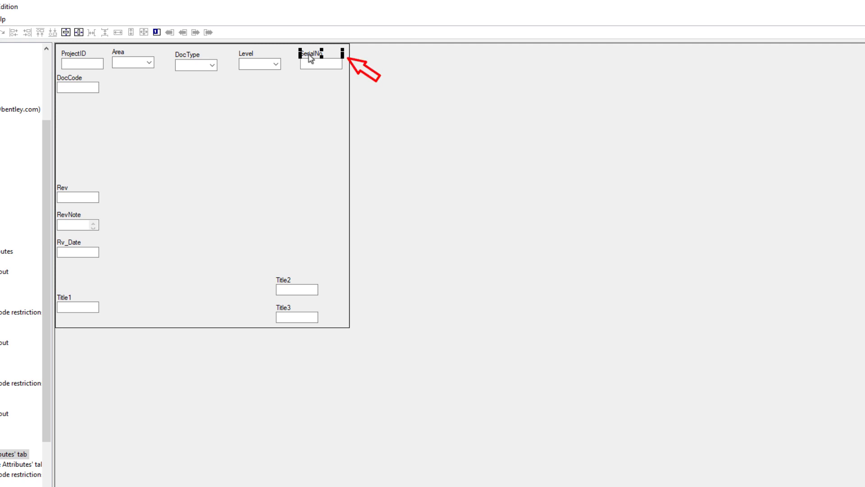
left_click(253, 56, "ctrl")
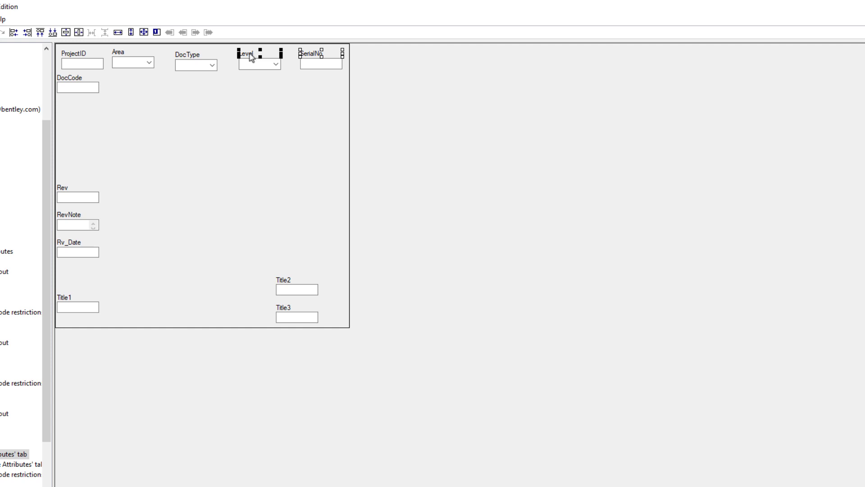
left_click(192, 58, "ctrl")
left_click(139, 57, "ctrl")
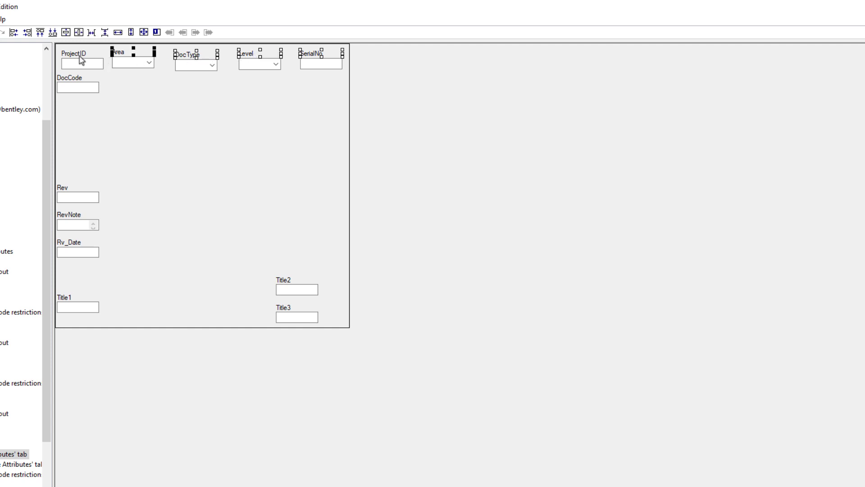
left_click(81, 60, "ctrl")
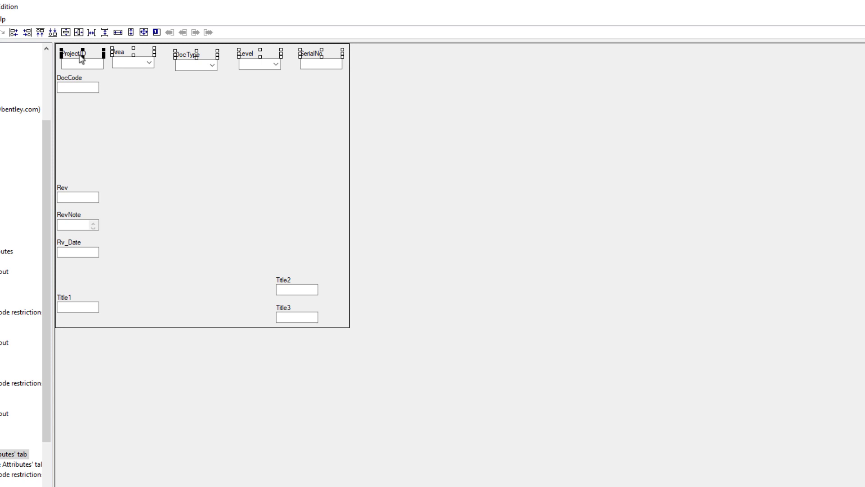
left_click(40, 32)
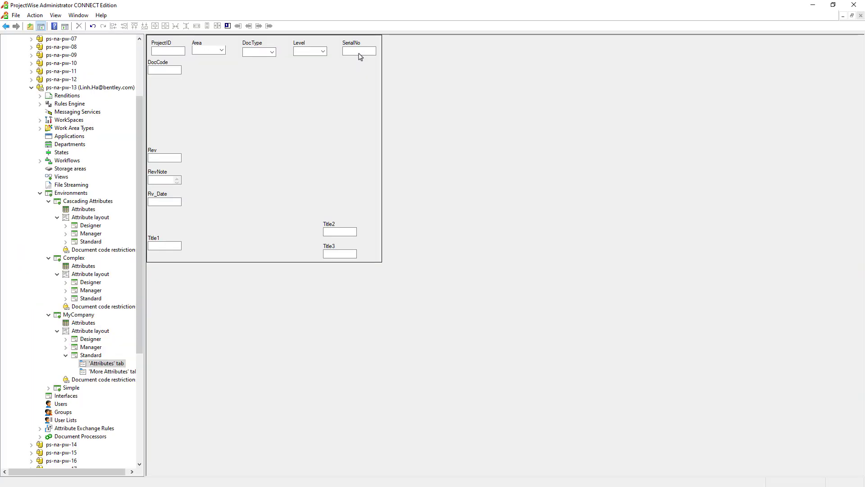
Align the tops of the SerialNo, Level, DocType and Area input boxes with the ProjectID box
left_click(360, 56)
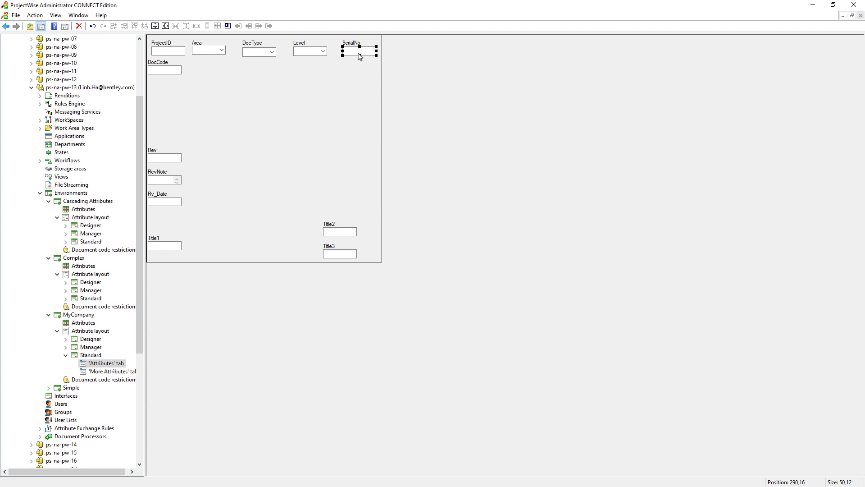
left_click(318, 56, "ctrl")
left_click(257, 53, "ctrl")
left_click(209, 56, "ctrl")
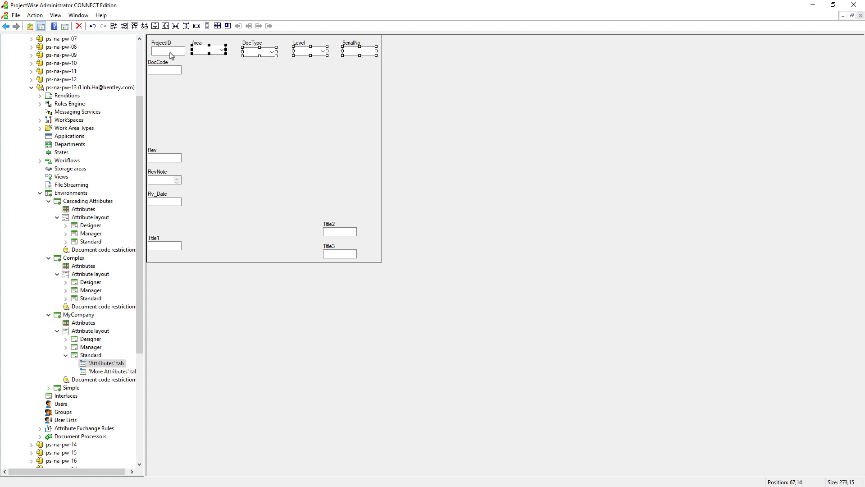
left_click(171, 55, "ctrl")
left_click(134, 27)
left_click(232, 85)
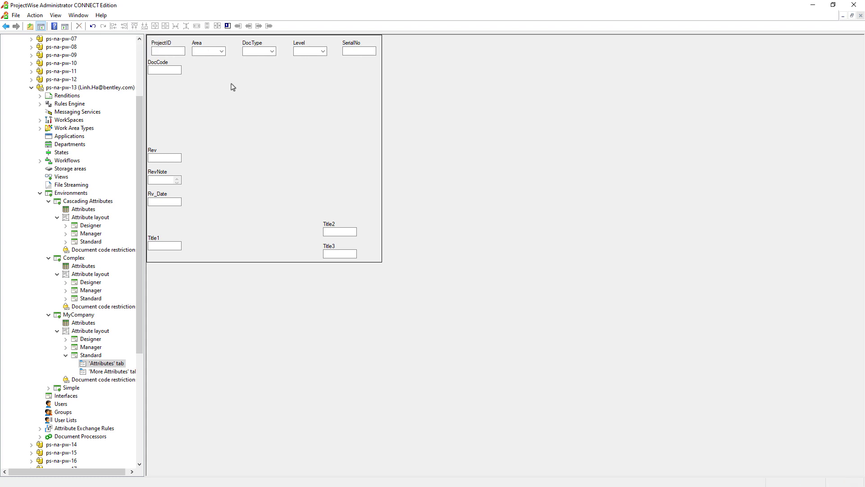
Left-align the DocCode label and box with ProjectID and widen the DocCode box to about 187
left_click(175, 72)
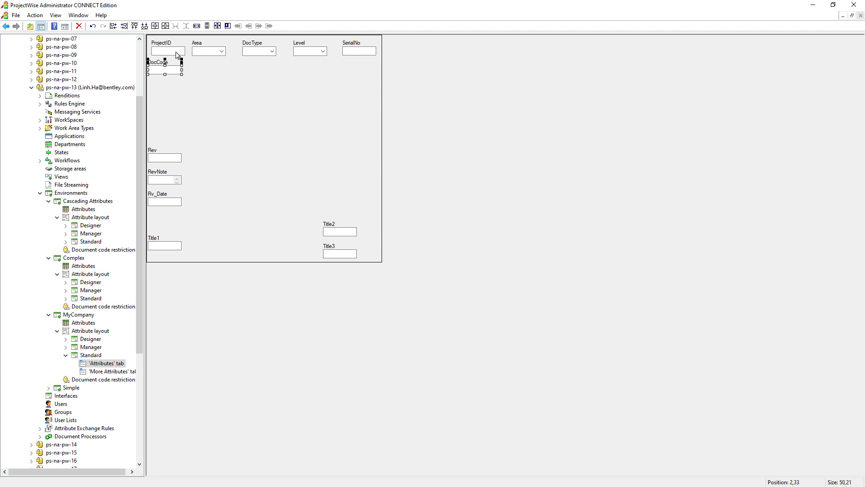
left_click(176, 55, "ctrl")
left_click(113, 26)
left_click(180, 74)
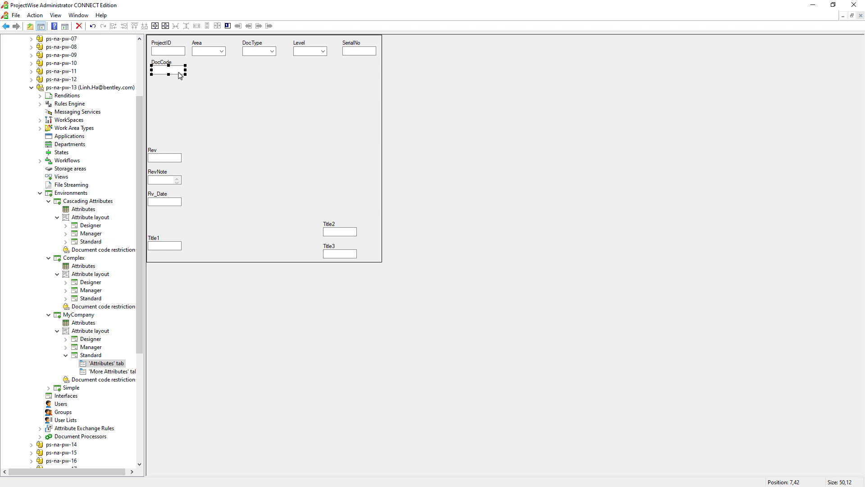
left_click_drag(185, 70, 278, 70)
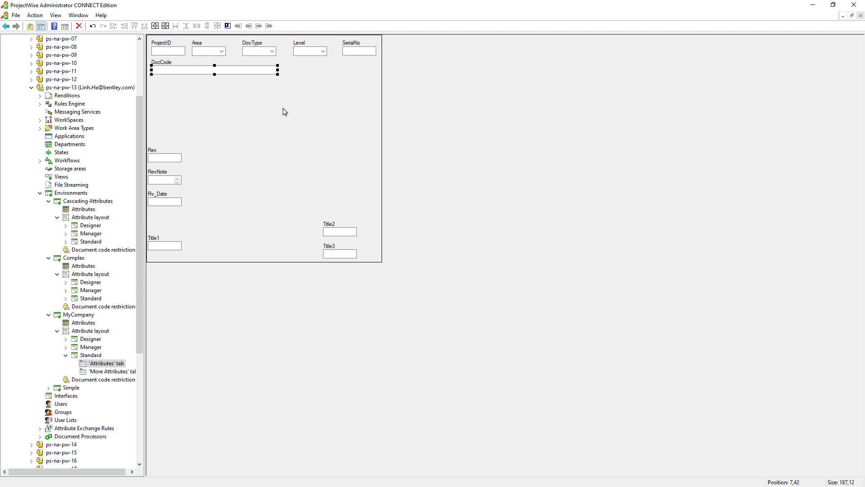
Change the DocCode attribute's interface label text to "Drawing No"
right_click(268, 77)
left_click(294, 93)
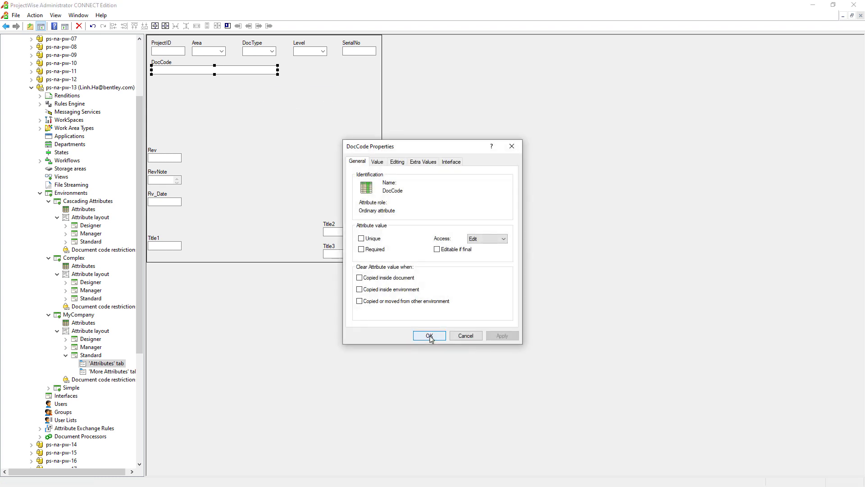
left_click(451, 161)
left_click(377, 219)
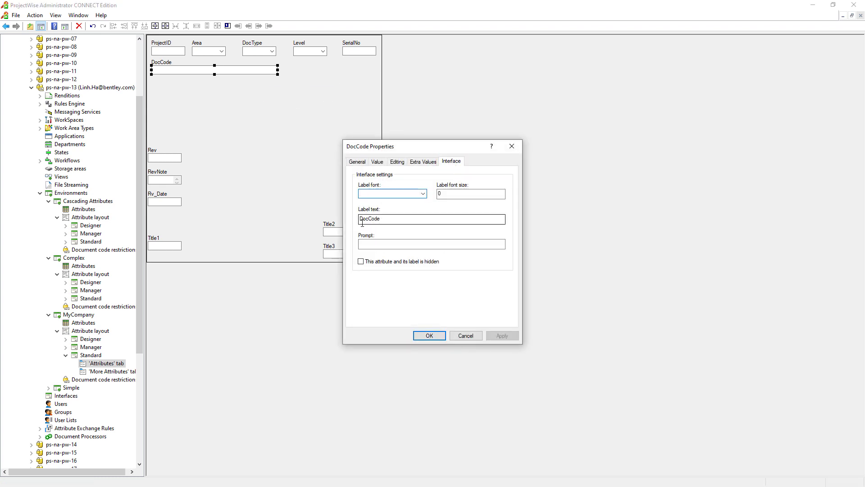
double_click(388, 220)
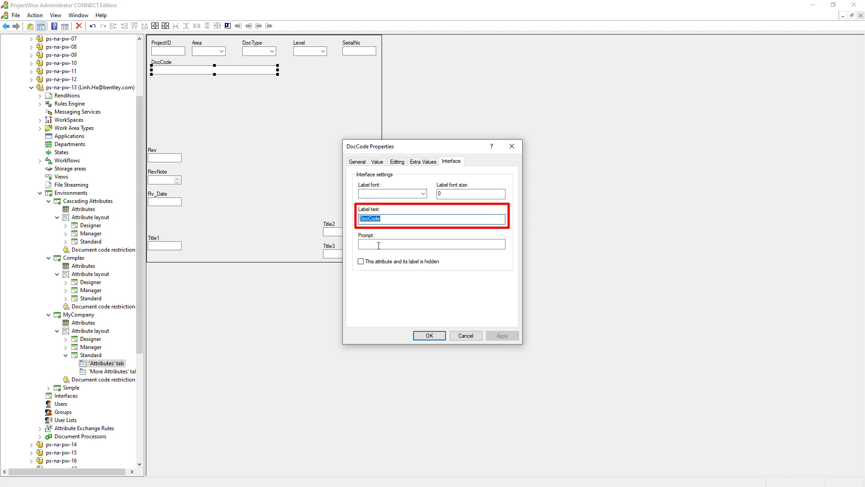
type("Drawing No")
left_click(437, 336)
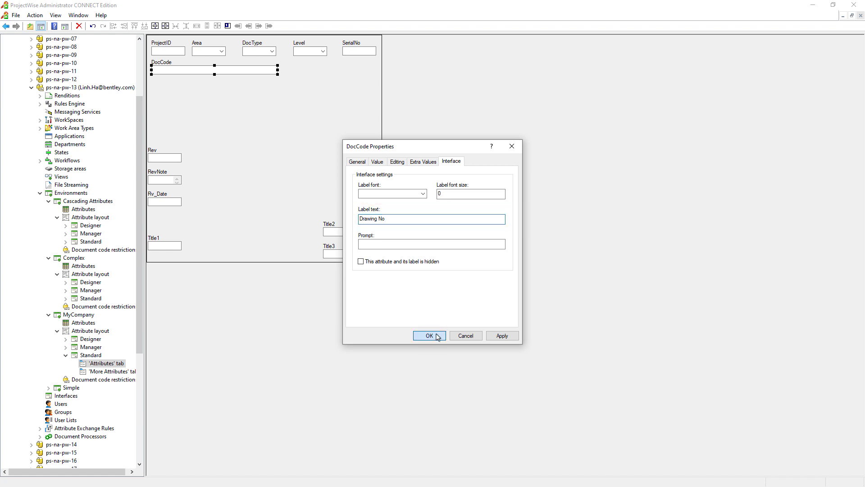
Move the Rev and Rv_Date fields side by side into a row directly below Drawing No
left_click(160, 159)
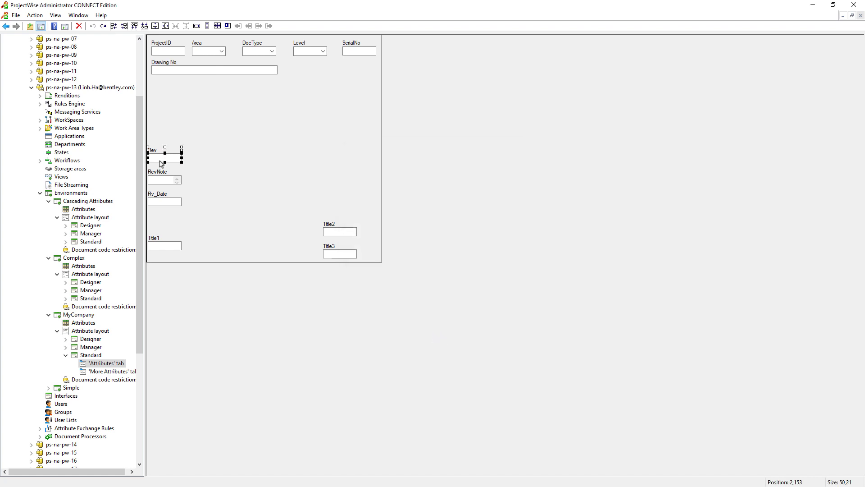
left_click_drag(160, 158, 164, 92)
left_click_drag(165, 201, 211, 91)
left_click_drag(211, 92, 213, 93)
left_click(264, 244)
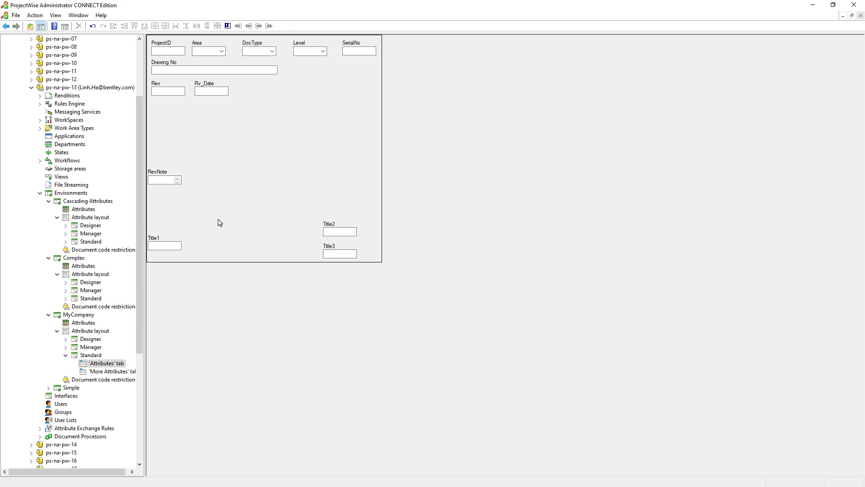
Place the RevNote field below Rev and enlarge its box to several lines tall, spanning nearly the form's full width
left_click_drag(164, 179, 168, 111)
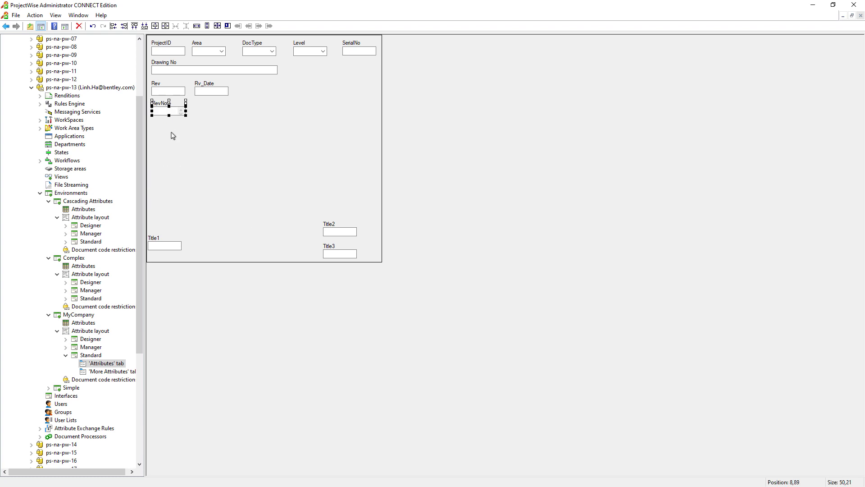
left_click(185, 115)
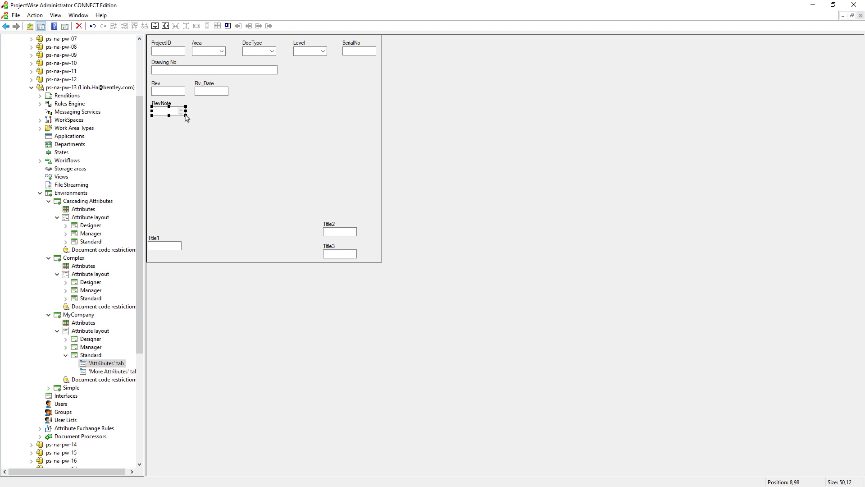
left_click_drag(185, 115, 374, 138)
Stack the Title1, Title2 and Title3 fields below RevNote and widen the Title1 box to about 328
left_click_drag(165, 246, 162, 152)
left_click_drag(321, 216, 354, 265)
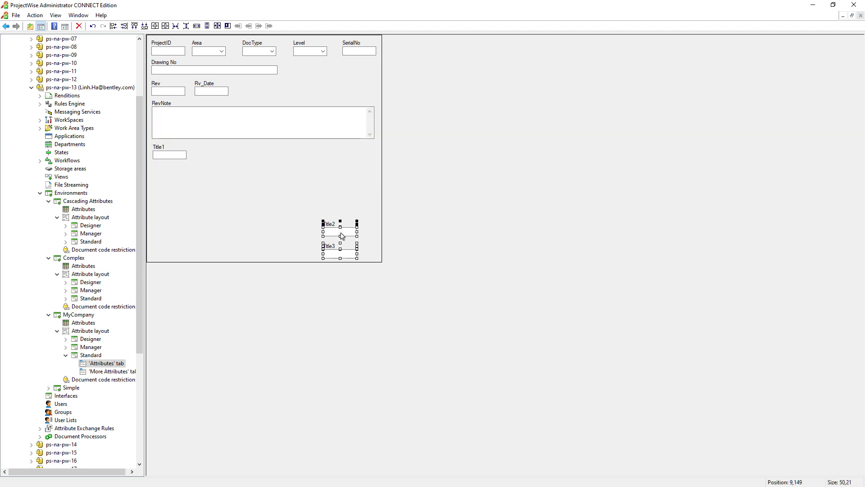
left_click_drag(342, 235, 376, 155)
left_click(183, 155)
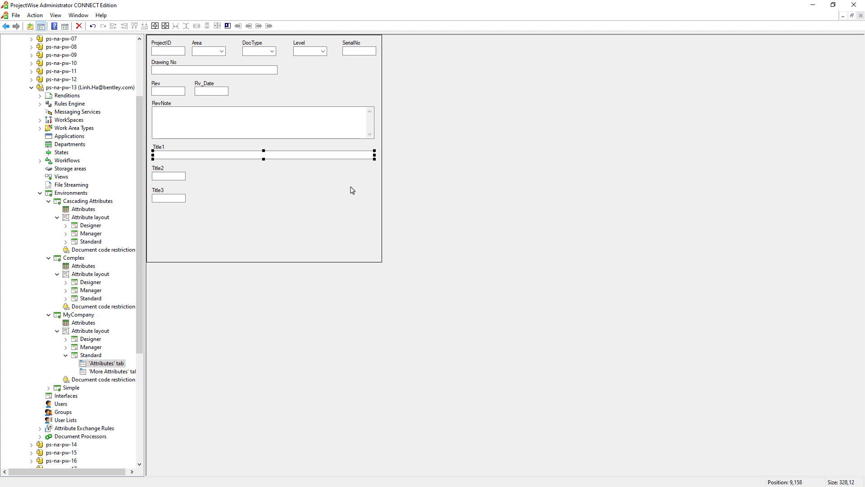
Make the Title3 and Title2 boxes the same width as the Title1 box
left_click(283, 201)
left_click(183, 200)
left_click(172, 176, "ctrl")
left_click(195, 157, "ctrl")
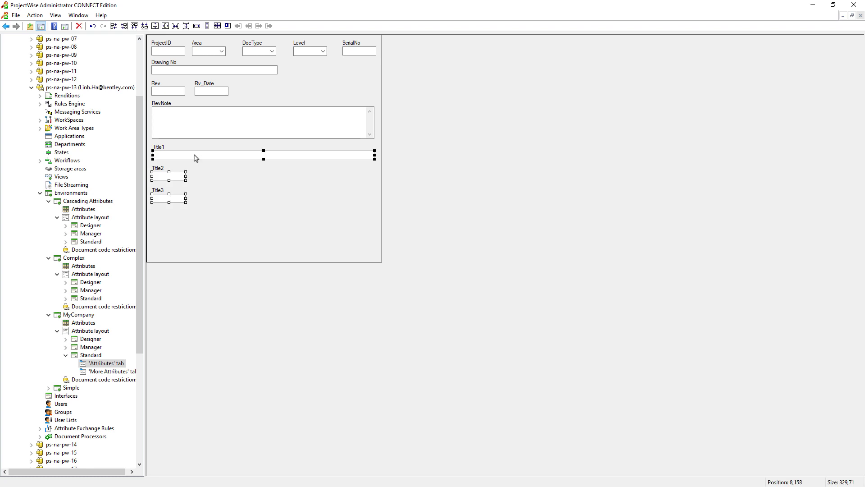
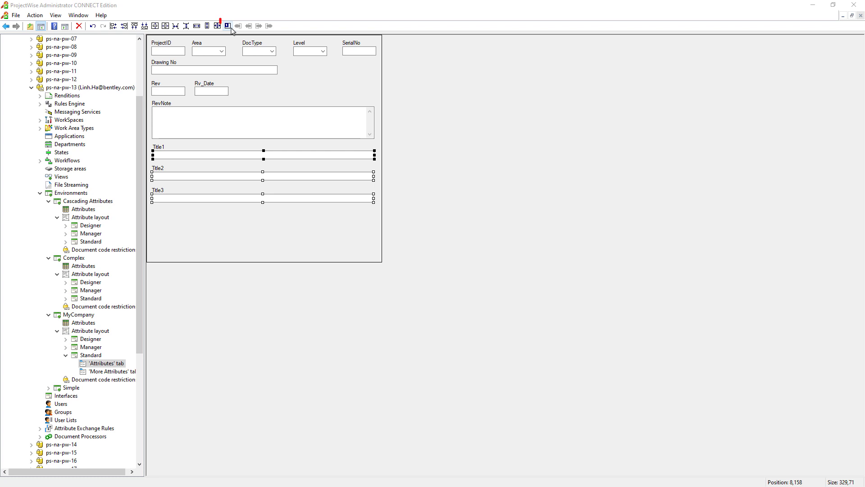
Display the form's tab order, make ProjectID first in it and move DocType one position earlier
left_click(229, 27)
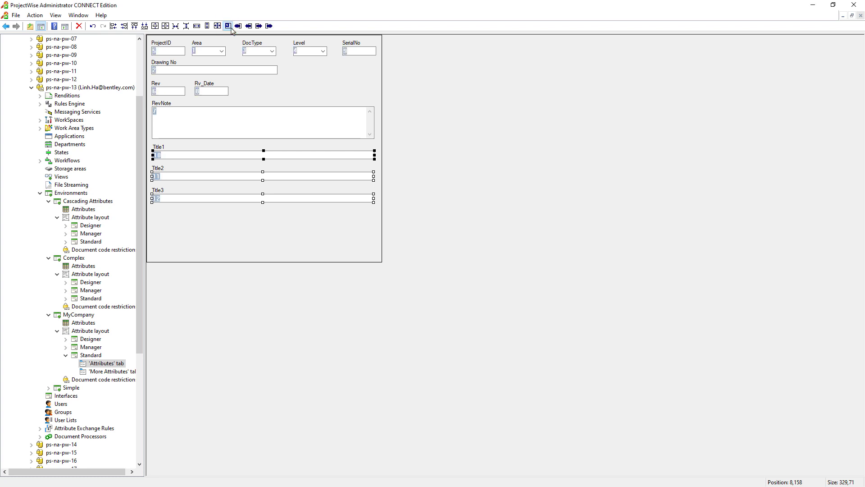
left_click(179, 53)
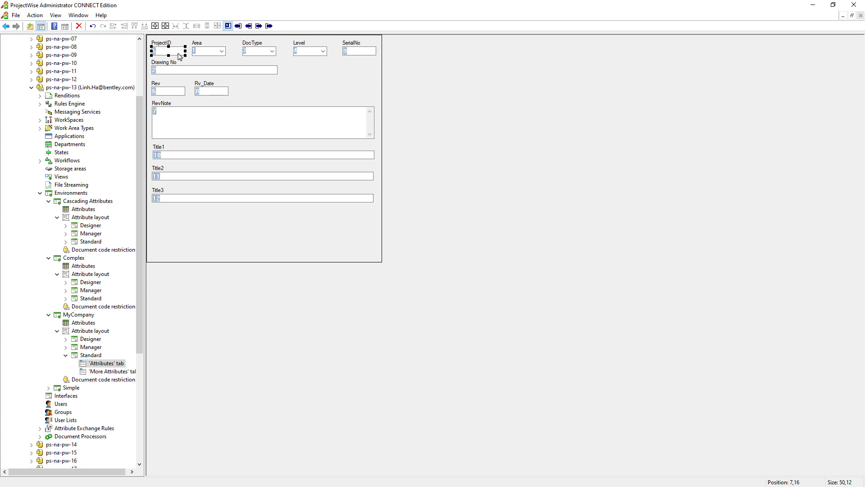
left_click(238, 26)
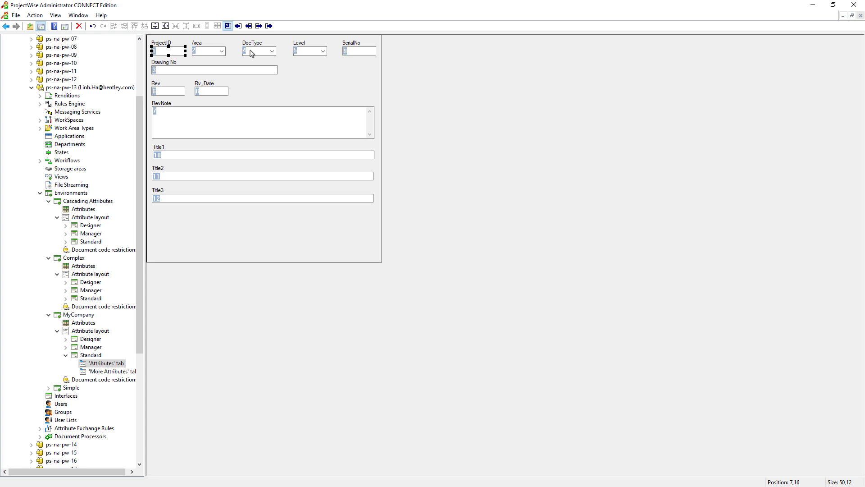
left_click(252, 53)
left_click(249, 26)
left_click(291, 71)
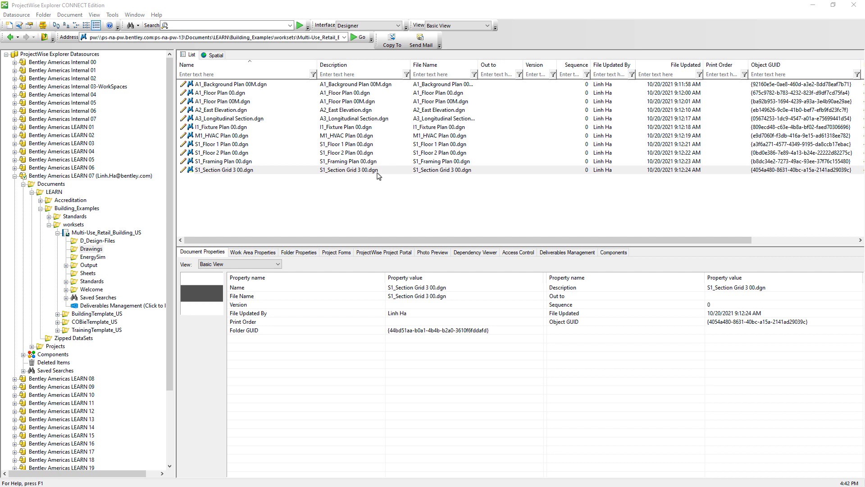
In ProjectWise Explorer, switch the interface to Standard and view the Attributes properties of S1_Section Grid 3 00.dgn
left_click(380, 27)
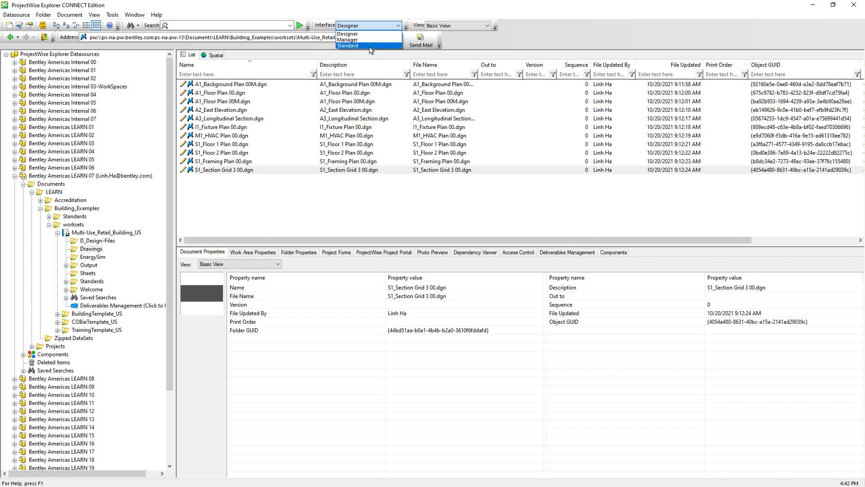
left_click(369, 46)
left_click(370, 172)
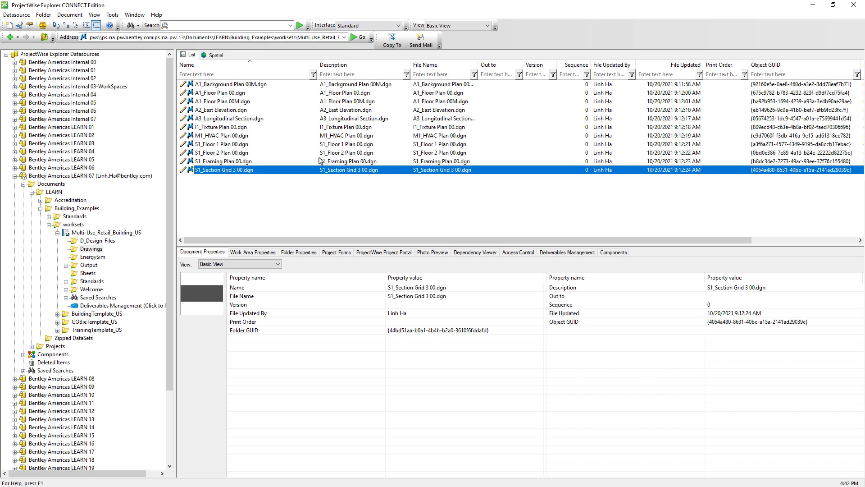
left_click(29, 26)
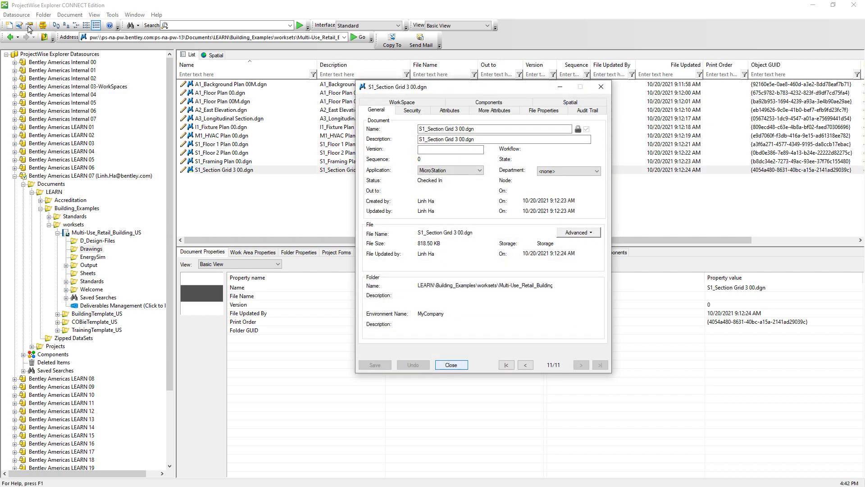
left_click(459, 112)
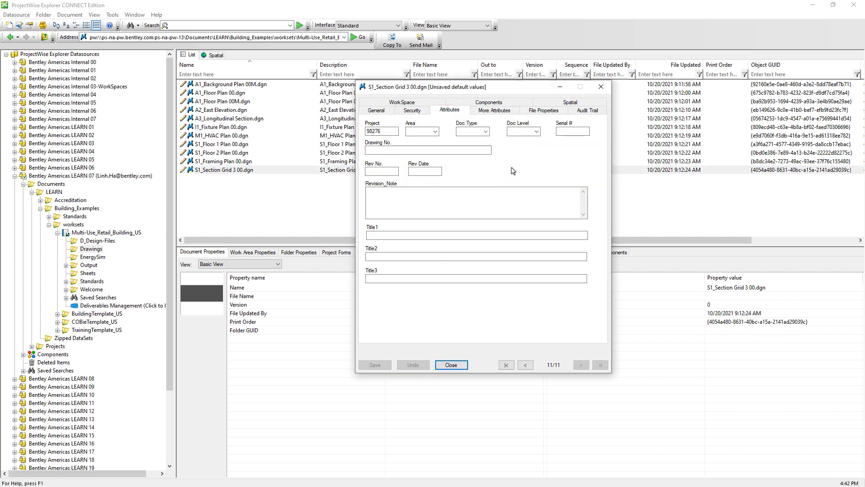